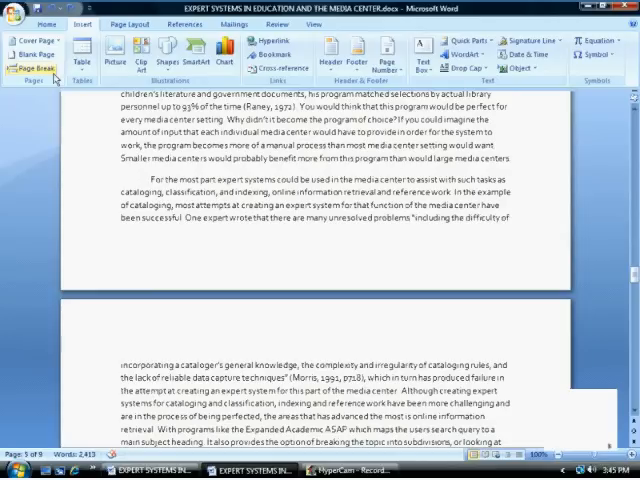
Step: Insert a manual page break so 'For the most part' begins a new page
{"action": "left_click", "coordinate": [54, 75]}
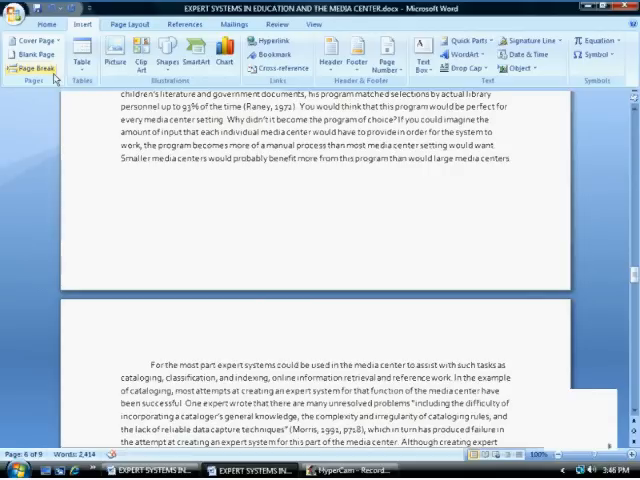
{"action": "scroll", "coordinate": [55, 78], "scroll_direction": "up", "scroll_amount": 1}
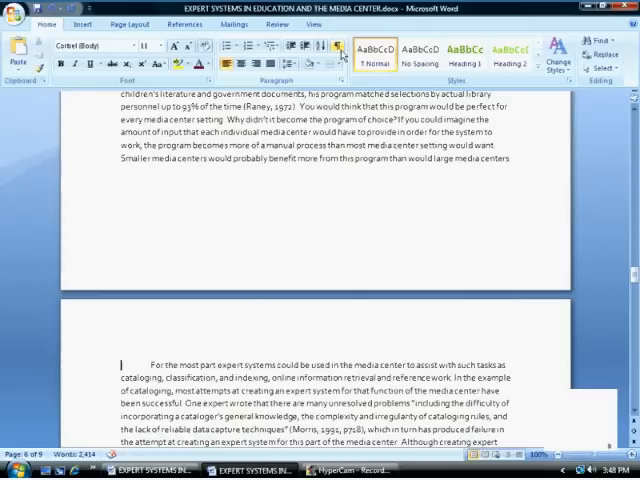
Step: Turn on Show/Hide ¶ so the Page Break marker and paragraph marks appear
{"action": "left_click", "coordinate": [338, 48]}
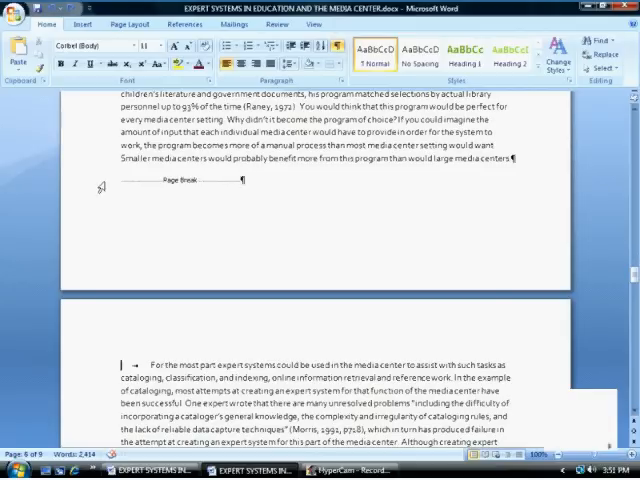
Step: Select the Page Break marker and delete it, pulling the paragraph back onto page 5
{"action": "left_click", "coordinate": [101, 187]}
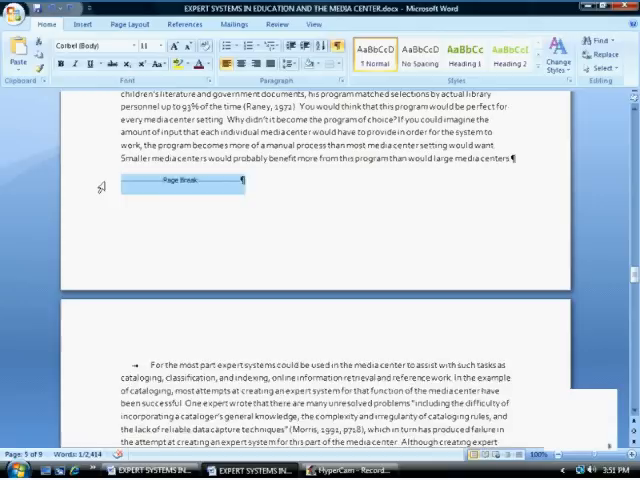
{"action": "key", "text": "Delete"}
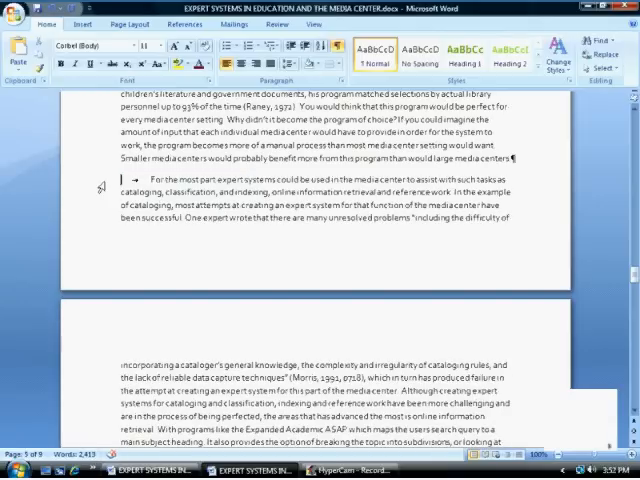